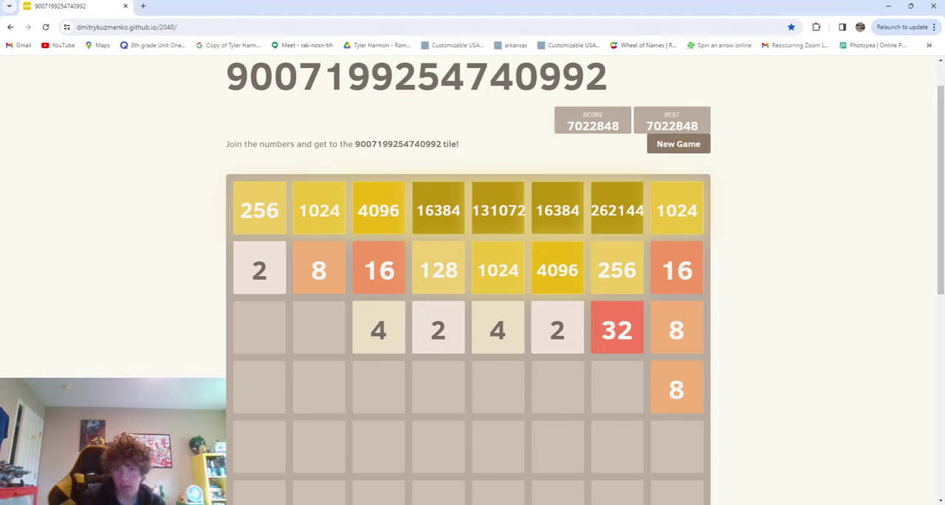
Merge the right-column tiles and the two 4s to build a 32.
{"action": "key", "text": "Up"}
{"action": "key", "text": "Up"}
{"action": "key", "text": "Up"}
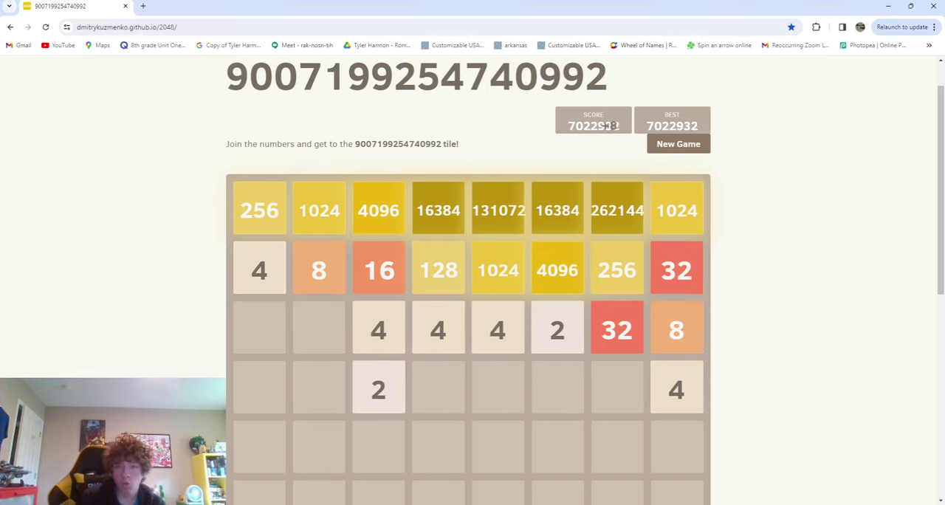
{"action": "key", "text": "Right"}
{"action": "key", "text": "Right"}
{"action": "key", "text": "Up"}
{"action": "key", "text": "Right"}
{"action": "key", "text": "Right"}
{"action": "key", "text": "Up"}
{"action": "key", "text": "Up"}
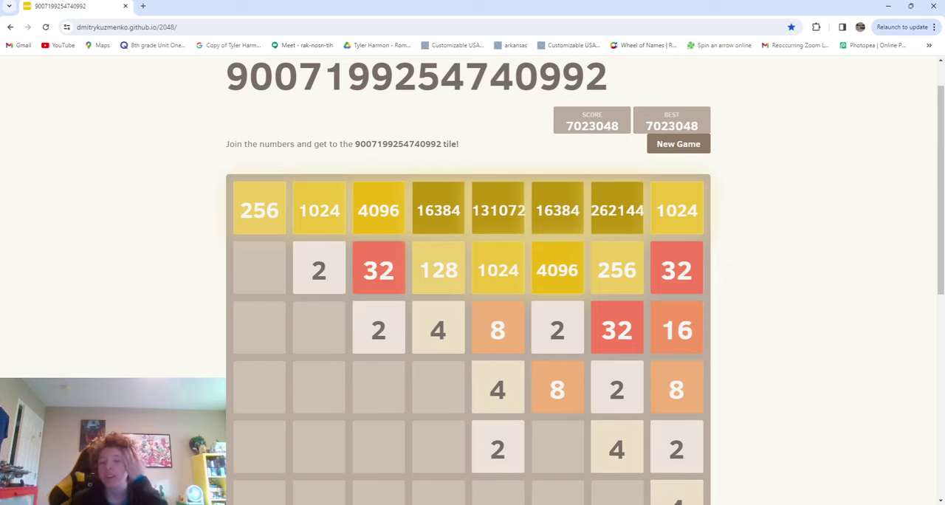
Combine the two 32 tiles into a 64.
{"action": "key", "text": "Left"}
{"action": "key", "text": "Right"}
{"action": "key", "text": "Up"}
{"action": "key", "text": "Up"}
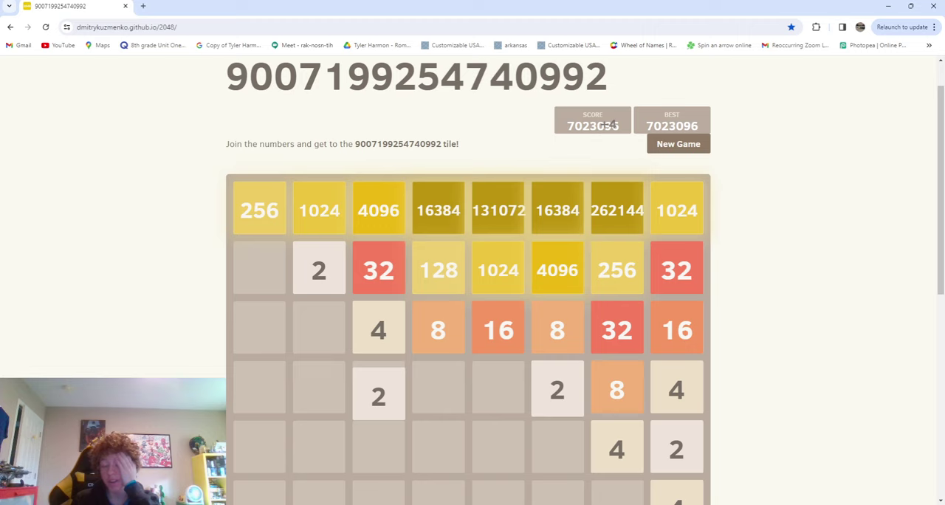
{"action": "key", "text": "Down"}
{"action": "key", "text": "Left"}
{"action": "key", "text": "Right"}
{"action": "key", "text": "Up"}
{"action": "key", "text": "Right"}
Merge the 8s in row three and the two 4s in row two.
{"action": "key", "text": "Right"}
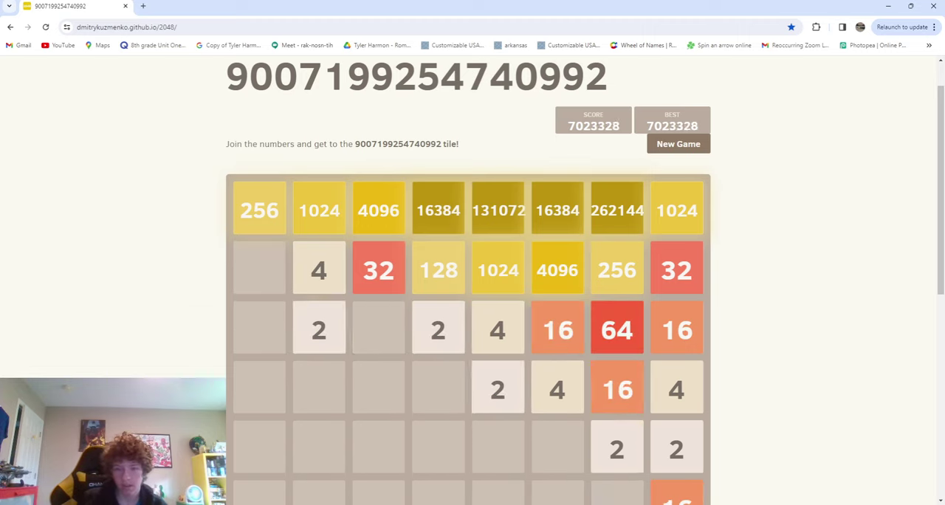
{"action": "key", "text": "Right"}
{"action": "key", "text": "Right"}
{"action": "key", "text": "Up"}
{"action": "key", "text": "Left"}
{"action": "key", "text": "Right"}
{"action": "key", "text": "Up"}
{"action": "key", "text": "Left"}
{"action": "key", "text": "Up"}
{"action": "key", "text": "Left"}
{"action": "key", "text": "Right"}
{"action": "key", "text": "Up"}
{"action": "key", "text": "Right"}
{"action": "key", "text": "Right"}
{"action": "key", "text": "Right"}
{"action": "key", "text": "Up"}
Keep merging matching pairs with left, right and up slides to raise the score.
{"action": "key", "text": "Left"}
{"action": "key", "text": "Right"}
{"action": "key", "text": "Up"}
{"action": "key", "text": "Left"}
{"action": "key", "text": "Right"}
{"action": "key", "text": "Right"}
{"action": "key", "text": "Left"}
{"action": "key", "text": "Right"}
{"action": "key", "text": "Up"}
{"action": "key", "text": "Right"}
{"action": "key", "text": "Up"}
{"action": "key", "text": "Right"}
{"action": "key", "text": "Up"}
{"action": "key", "text": "Right"}
{"action": "key", "text": "Left"}
{"action": "key", "text": "Right"}
{"action": "key", "text": "Up"}
{"action": "key", "text": "Left"}
{"action": "key", "text": "Right"}
{"action": "key", "text": "Up"}
{"action": "key", "text": "Left"}
{"action": "key", "text": "Right"}
{"action": "key", "text": "Left"}
{"action": "key", "text": "Up"}
{"action": "key", "text": "Left"}
{"action": "key", "text": "Right"}
{"action": "key", "text": "Left"}
{"action": "key", "text": "Up"}
{"action": "key", "text": "Right"}
{"action": "key", "text": "Left"}
{"action": "key", "text": "Up"}
Build a second 64 in row two, bringing the score to 7,025,332.
{"action": "key", "text": "Right"}
{"action": "key", "text": "Up"}
{"action": "key", "text": "Right"}
{"action": "key", "text": "Up"}
{"action": "key", "text": "Left"}
{"action": "key", "text": "Right"}
{"action": "key", "text": "Left"}
{"action": "key", "text": "Up"}
{"action": "key", "text": "Left"}
{"action": "key", "text": "Left"}
{"action": "key", "text": "Up"}
{"action": "key", "text": "Right"}
{"action": "key", "text": "Down"}
{"action": "key", "text": "Left"}
{"action": "key", "text": "Up"}
{"action": "key", "text": "Up"}
{"action": "key", "text": "Right"}
{"action": "key", "text": "Left"}
{"action": "key", "text": "Up"}
{"action": "key", "text": "Up"}
{"action": "key", "text": "Up"}
{"action": "key", "text": "Right"}
{"action": "key", "text": "Up"}
{"action": "key", "text": "Left"}
{"action": "key", "text": "Up"}
{"action": "key", "text": "Down"}
{"action": "key", "text": "Up"}
{"action": "key", "text": "Down"}
{"action": "key", "text": "Up"}
{"action": "key", "text": "Left"}
{"action": "key", "text": "Up"}
{"action": "key", "text": "Up"}
{"action": "key", "text": "Down"}
{"action": "key", "text": "Up"}
{"action": "key", "text": "Right"}
{"action": "key", "text": "Up"}
{"action": "key", "text": "Down"}
{"action": "key", "text": "Up"}
{"action": "key", "text": "Right"}
{"action": "key", "text": "Up"}
{"action": "key", "text": "Right"}
{"action": "key", "text": "Right"}
Merge the 4s, then combine the two 8s into a 16.
{"action": "key", "text": "Left"}
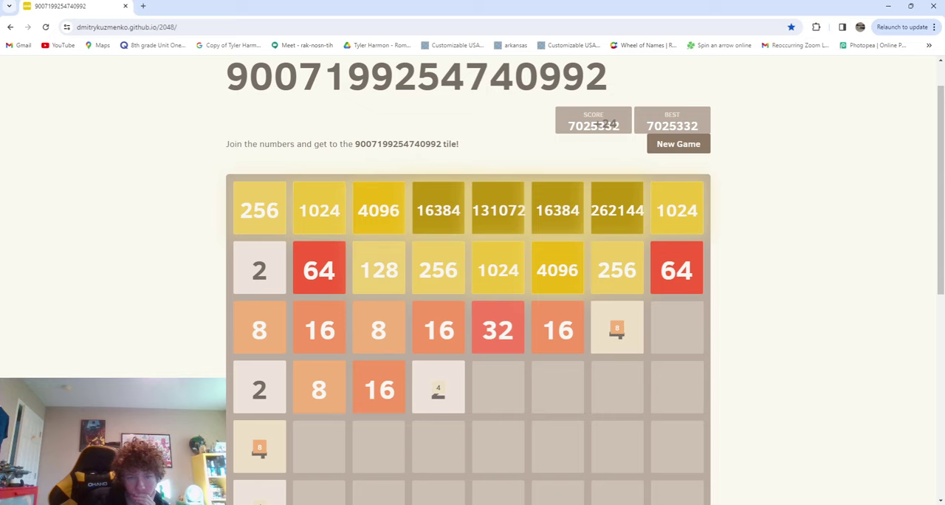
{"action": "key", "text": "Right"}
{"action": "key", "text": "Left"}
{"action": "key", "text": "Up"}
{"action": "key", "text": "Left"}
{"action": "key", "text": "Up"}
{"action": "key", "text": "Left"}
{"action": "key", "text": "Left"}
Combine the two 256s into a 512 in the second row.
{"action": "key", "text": "Up"}
{"action": "key", "text": "Right"}
{"action": "key", "text": "Right"}
{"action": "key", "text": "Up"}
{"action": "key", "text": "Right"}
{"action": "key", "text": "Right"}
Merge the two 32s into a 64, then keep combining matching pairs.
{"action": "key", "text": "Right"}
{"action": "key", "text": "Up"}
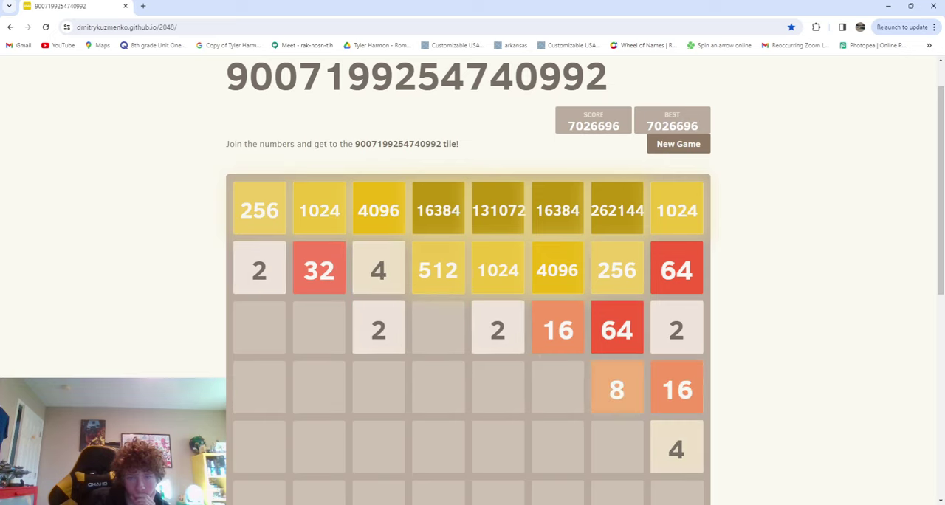
{"action": "key", "text": "Left"}
{"action": "key", "text": "Up"}
{"action": "key", "text": "Right"}
{"action": "key", "text": "Up"}
{"action": "key", "text": "Left"}
{"action": "key", "text": "Left"}
{"action": "key", "text": "Right"}
{"action": "key", "text": "Left"}
{"action": "key", "text": "Right"}
{"action": "key", "text": "Up"}
{"action": "key", "text": "Left"}
{"action": "key", "text": "Up"}
{"action": "key", "text": "Up"}
{"action": "key", "text": "Right"}
{"action": "key", "text": "Left"}
{"action": "key", "text": "Up"}
{"action": "key", "text": "Left"}
{"action": "key", "text": "Left"}
{"action": "key", "text": "Up"}
{"action": "key", "text": "Up"}
{"action": "key", "text": "Left"}
{"action": "key", "text": "Up"}
{"action": "key", "text": "Left"}
{"action": "key", "text": "Up"}
{"action": "key", "text": "Left"}
{"action": "key", "text": "Up"}
{"action": "key", "text": "Left"}
{"action": "key", "text": "Up"}
{"action": "key", "text": "Right"}
{"action": "key", "text": "Up"}
{"action": "key", "text": "Right"}
{"action": "key", "text": "Right"}
{"action": "key", "text": "Up"}
{"action": "key", "text": "Left"}
{"action": "key", "text": "Up"}
{"action": "key", "text": "Left"}
{"action": "key", "text": "Right"}
{"action": "key", "text": "Up"}
{"action": "key", "text": "Left"}
{"action": "key", "text": "Left"}
{"action": "key", "text": "Up"}
{"action": "key", "text": "Up"}
{"action": "key", "text": "Left"}
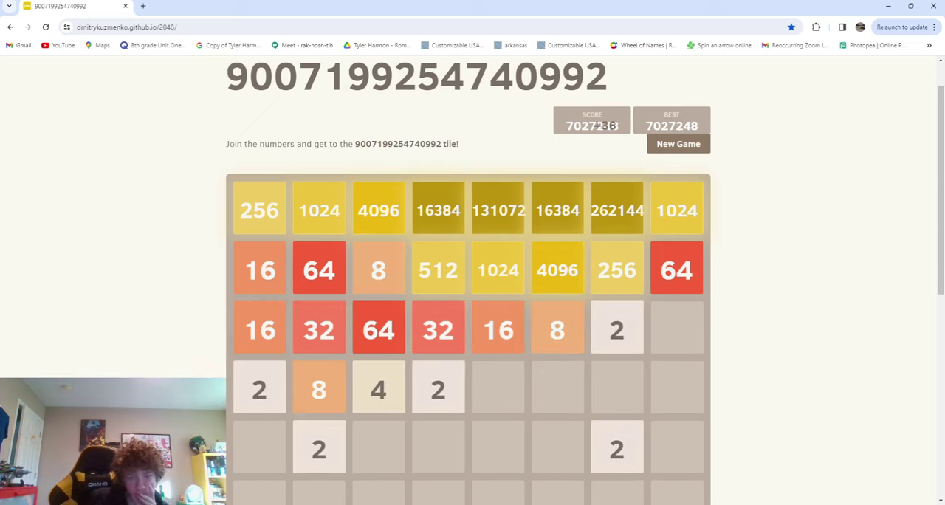
Merge the two 16s into a 32 and continue combining tiles.
{"action": "key", "text": "Up"}
{"action": "key", "text": "Right"}
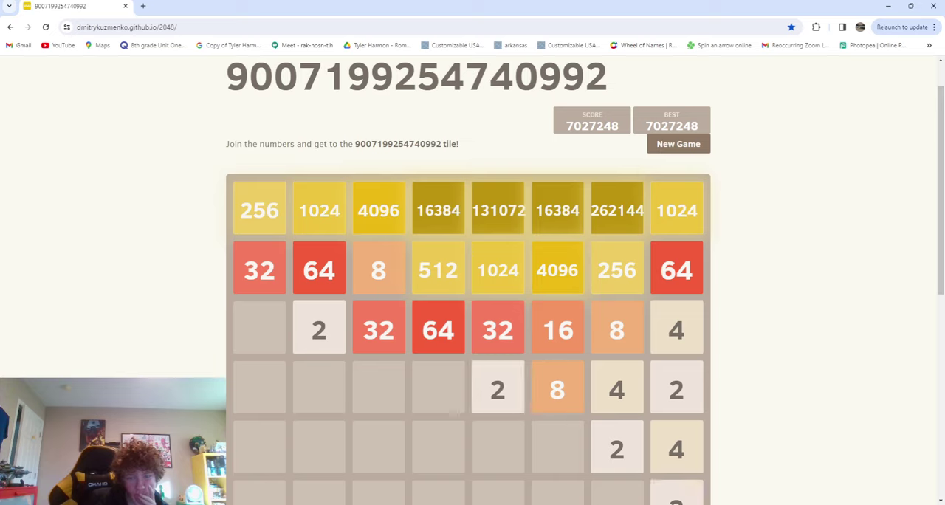
{"action": "key", "text": "Left"}
{"action": "key", "text": "Right"}
{"action": "key", "text": "Left"}
{"action": "key", "text": "Up"}
{"action": "key", "text": "Left"}
{"action": "key", "text": "Up"}
{"action": "key", "text": "Left"}
{"action": "key", "text": "Up"}
{"action": "key", "text": "Left"}
{"action": "key", "text": "Right"}
{"action": "key", "text": "Left"}
{"action": "key", "text": "Up"}
{"action": "key", "text": "Right"}
{"action": "key", "text": "Left"}
{"action": "key", "text": "Right"}
{"action": "key", "text": "Up"}
{"action": "key", "text": "Right"}
{"action": "key", "text": "Left"}
{"action": "key", "text": "Down"}
{"action": "key", "text": "Up"}
{"action": "key", "text": "Left"}
{"action": "key", "text": "Left"}
{"action": "key", "text": "Up"}
{"action": "key", "text": "Up"}
{"action": "key", "text": "Left"}
{"action": "key", "text": "Up"}
{"action": "key", "text": "Left"}
{"action": "key", "text": "Left"}
{"action": "key", "text": "Up"}
{"action": "key", "text": "Up"}
{"action": "key", "text": "Left"}
{"action": "key", "text": "Right"}
{"action": "key", "text": "Up"}
{"action": "key", "text": "Left"}
{"action": "key", "text": "Up"}
{"action": "key", "text": "Left"}
{"action": "key", "text": "Up"}
{"action": "key", "text": "Up"}
{"action": "key", "text": "Right"}
{"action": "key", "text": "Left"}
Keep merging until a 128 ends row two and the score reaches 7,029,264.
{"action": "key", "text": "Up"}
{"action": "key", "text": "Right"}
{"action": "key", "text": "Up"}
{"action": "key", "text": "Left"}
{"action": "key", "text": "Up"}
{"action": "key", "text": "Right"}
{"action": "key", "text": "Down"}
{"action": "key", "text": "Right"}
{"action": "key", "text": "Up"}
{"action": "key", "text": "Left"}
{"action": "key", "text": "Down"}
{"action": "key", "text": "Left"}
{"action": "key", "text": "Up"}
{"action": "key", "text": "Left"}
{"action": "key", "text": "Up"}
{"action": "key", "text": "Right"}
{"action": "key", "text": "Up"}
{"action": "key", "text": "Right"}
{"action": "key", "text": "Up"}
{"action": "key", "text": "Left"}
{"action": "key", "text": "Up"}
{"action": "key", "text": "Up"}
{"action": "key", "text": "Right"}
{"action": "key", "text": "Left"}
{"action": "key", "text": "Up"}
{"action": "key", "text": "Left"}
{"action": "key", "text": "Down"}
{"action": "key", "text": "Right"}
{"action": "key", "text": "Up"}
{"action": "key", "text": "Left"}
{"action": "key", "text": "Up"}
{"action": "key", "text": "Left"}
{"action": "key", "text": "Down"}
{"action": "key", "text": "Left"}
{"action": "key", "text": "Up"}
{"action": "key", "text": "Right"}
{"action": "key", "text": "Up"}
{"action": "key", "text": "Left"}
{"action": "key", "text": "Down"}
{"action": "key", "text": "Right"}
{"action": "key", "text": "Up"}
{"action": "key", "text": "Left"}
{"action": "key", "text": "Up"}
{"action": "key", "text": "Right"}
{"action": "key", "text": "Up"}
{"action": "key", "text": "Left"}
{"action": "key", "text": "Right"}
{"action": "key", "text": "Up"}
{"action": "key", "text": "Right"}
{"action": "key", "text": "Up"}
{"action": "key", "text": "Right"}
{"action": "key", "text": "Left"}
{"action": "key", "text": "Up"}
{"action": "key", "text": "Left"}
{"action": "key", "text": "Up"}
{"action": "key", "text": "Left"}
{"action": "key", "text": "Up"}
{"action": "key", "text": "Left"}
{"action": "key", "text": "Up"}
Merge the 4s and other small tiles with up, left and right slides.
{"action": "key", "text": "Up"}
{"action": "key", "text": "Up"}
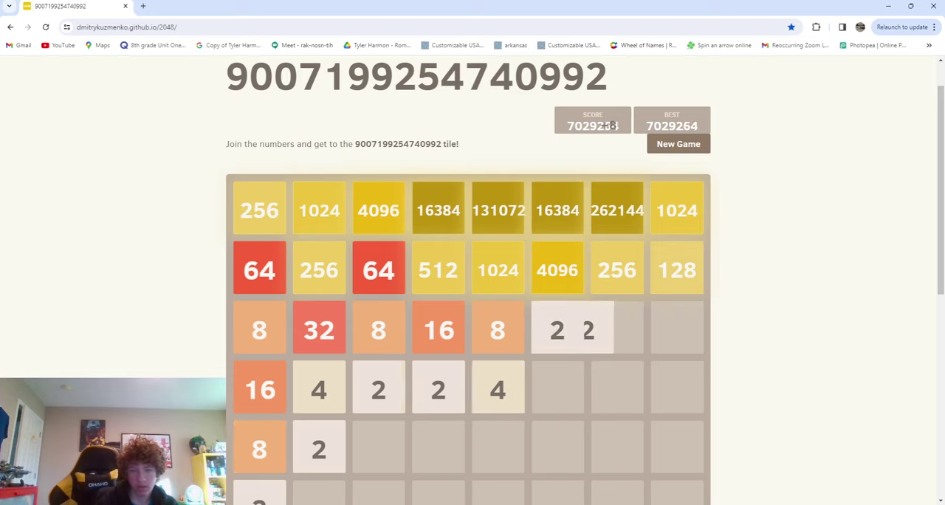
{"action": "key", "text": "Left"}
{"action": "key", "text": "Up"}
{"action": "key", "text": "Left"}
{"action": "key", "text": "Down"}
{"action": "key", "text": "Right"}
{"action": "key", "text": "Up"}
{"action": "key", "text": "Right"}
{"action": "key", "text": "Up"}
Combine the two 64s into a 128.
{"action": "key", "text": "Left"}
{"action": "key", "text": "Up"}
{"action": "key", "text": "Right"}
{"action": "key", "text": "Left"}
{"action": "key", "text": "Up"}
Merge pairs of 16s into 32s.
{"action": "key", "text": "Right"}
{"action": "key", "text": "Up"}
{"action": "key", "text": "Right"}
{"action": "key", "text": "Left"}
{"action": "key", "text": "Up"}
{"action": "key", "text": "Down"}
{"action": "key", "text": "Right"}
Merge the 32s into a 64 and the 8s into a 16.
{"action": "key", "text": "Left"}
{"action": "key", "text": "Up"}
{"action": "key", "text": "Right"}
{"action": "key", "text": "Left"}
{"action": "key", "text": "Left"}
{"action": "key", "text": "Up"}
{"action": "key", "text": "Left"}
{"action": "key", "text": "Left"}
{"action": "key", "text": "Left"}
{"action": "key", "text": "Left"}
Merge the two 16s into a 32 and combine a pair of 2s.
{"action": "key", "text": "Up"}
{"action": "key", "text": "Left"}
{"action": "key", "text": "Up"}
{"action": "key", "text": "Up"}
{"action": "key", "text": "Left"}
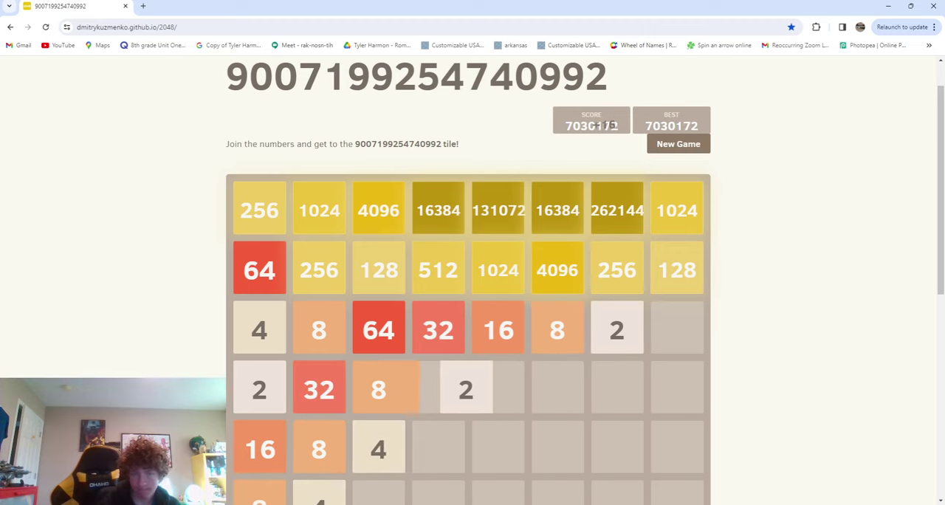
{"action": "key", "text": "Up"}
{"action": "key", "text": "Left"}
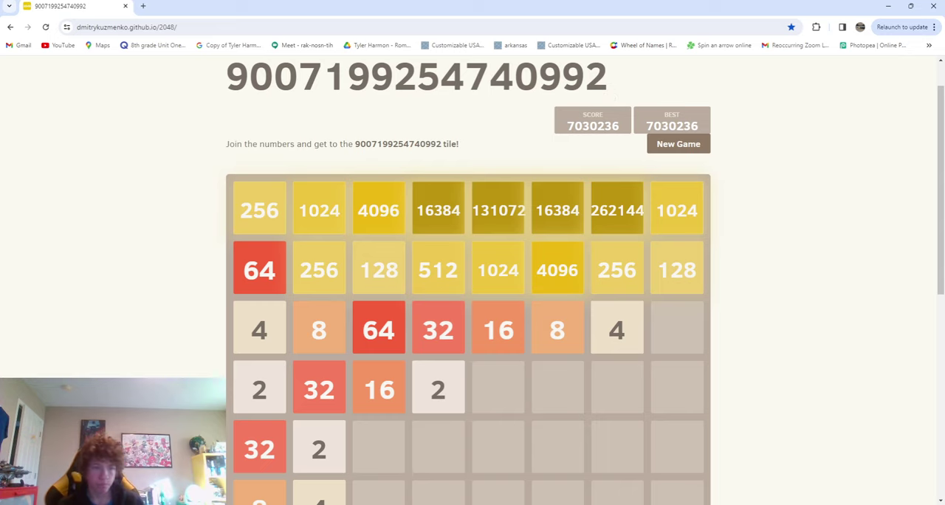
{"action": "key", "text": "Right"}
{"action": "key", "text": "Left"}
{"action": "key", "text": "Up"}
{"action": "key", "text": "Up"}
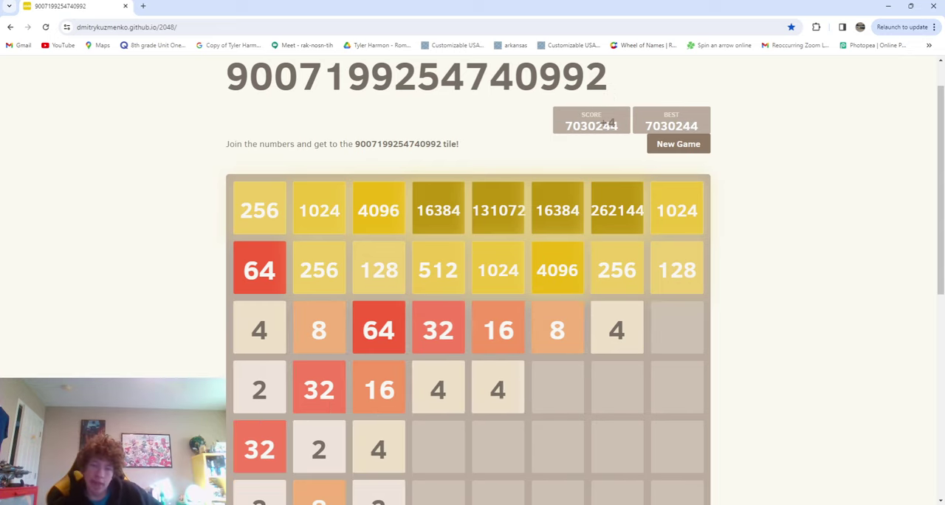
Merge the 4s in row four and other matching pairs.
{"action": "key", "text": "Left"}
{"action": "key", "text": "Up"}
{"action": "key", "text": "Left"}
{"action": "key", "text": "Left"}
{"action": "key", "text": "Left"}
{"action": "key", "text": "Left"}
{"action": "key", "text": "Up"}
{"action": "key", "text": "Left"}
Chain the 256s up into the second-row 2048 tile, reaching 7,034,680.
{"action": "key", "text": "Right"}
{"action": "key", "text": "Right"}
{"action": "key", "text": "Right"}
{"action": "key", "text": "Up"}
{"action": "key", "text": "Right"}
{"action": "key", "text": "Right"}
{"action": "key", "text": "Up"}
{"action": "key", "text": "Right"}
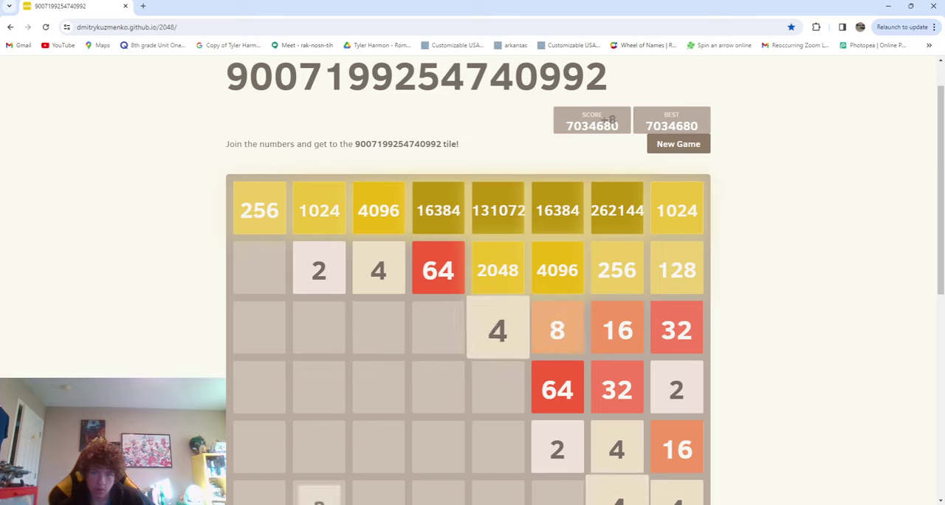
Merge two 4s into an 8, then chain merges up to a 64 tile.
{"action": "key", "text": "Right"}
{"action": "key", "text": "Up"}
{"action": "key", "text": "Up"}
{"action": "key", "text": "Right"}
{"action": "key", "text": "Right"}
{"action": "key", "text": "Right"}
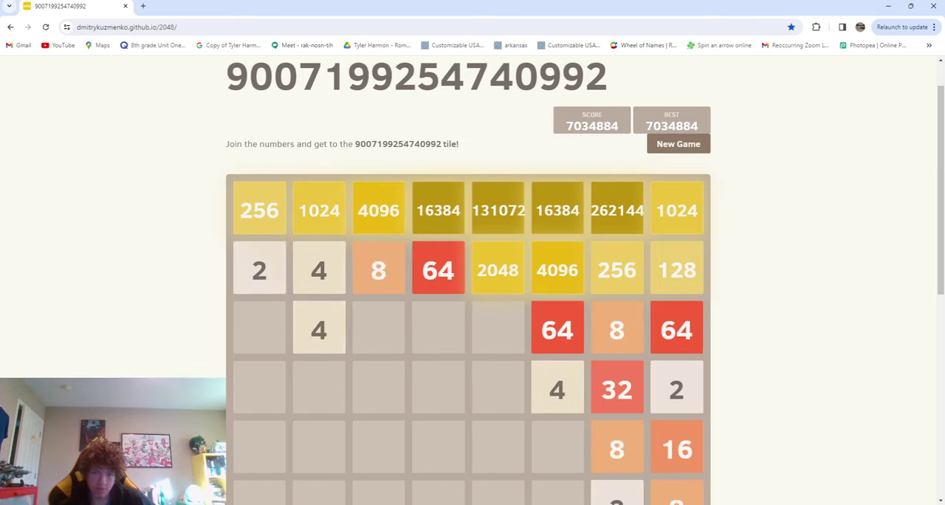
Slide tiles left, right and up to merge matching pairs.
{"action": "key", "text": "Left"}
{"action": "key", "text": "Right"}
{"action": "key", "text": "Up"}
{"action": "key", "text": "Left"}
{"action": "key", "text": "Right"}
{"action": "key", "text": "Left"}
{"action": "key", "text": "Up"}
{"action": "key", "text": "Right"}
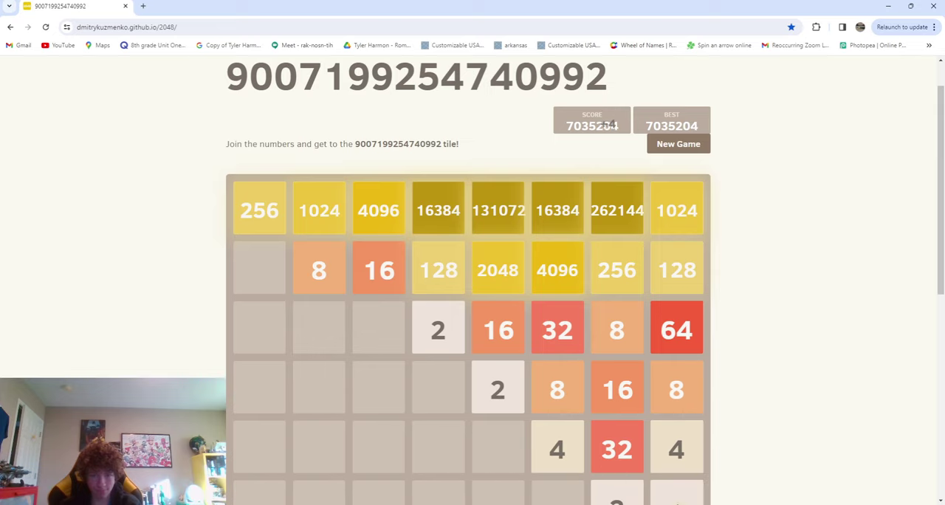
{"action": "key", "text": "Up"}
{"action": "key", "text": "Right"}
Continue alternating up, left and right slides to combine matching tiles.
{"action": "key", "text": "Up"}
{"action": "key", "text": "Left"}
{"action": "key", "text": "Up"}
{"action": "key", "text": "Right"}
{"action": "key", "text": "Left"}
{"action": "key", "text": "Up"}
{"action": "key", "text": "Right"}
{"action": "key", "text": "Right"}
{"action": "key", "text": "Left"}
Merge more pairs, including two 2s via a right-then-up slide.
{"action": "key", "text": "Up"}
{"action": "key", "text": "Left"}
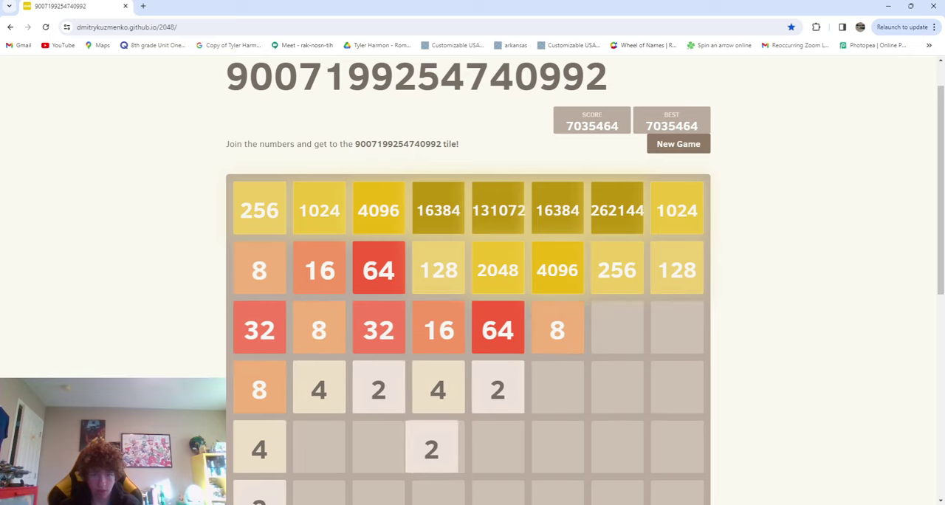
{"action": "key", "text": "Right"}
{"action": "key", "text": "Up"}
{"action": "key", "text": "Left"}
{"action": "key", "text": "Down"}
{"action": "key", "text": "Right"}
{"action": "key", "text": "Left"}
{"action": "key", "text": "Up"}
{"action": "key", "text": "Right"}
{"action": "key", "text": "Up"}
Keep merging matching small tiles below the top row.
{"action": "key", "text": "Left"}
{"action": "key", "text": "Right"}
{"action": "key", "text": "Left"}
{"action": "key", "text": "Right"}
{"action": "key", "text": "Up"}
{"action": "key", "text": "Left"}
{"action": "key", "text": "Up"}
Merge further pairs, ending with two 4s combined into an 8.
{"action": "key", "text": "Right"}
{"action": "key", "text": "Up"}
{"action": "key", "text": "Right"}
{"action": "key", "text": "Up"}
{"action": "key", "text": "Right"}
{"action": "key", "text": "Up"}
{"action": "key", "text": "Right"}
{"action": "key", "text": "Up"}
{"action": "key", "text": "Right"}
{"action": "key", "text": "Up"}
Build a 64 tile through a chain of merges.
{"action": "key", "text": "Up"}
{"action": "key", "text": "Right"}
{"action": "key", "text": "Up"}
{"action": "key", "text": "Up"}
{"action": "key", "text": "Right"}
{"action": "key", "text": "Up"}
{"action": "key", "text": "Right"}
{"action": "key", "text": "Right"}
{"action": "key", "text": "Left"}
{"action": "key", "text": "Up"}
Combine small tiles by sliding the board left and up.
{"action": "key", "text": "Up"}
{"action": "key", "text": "Right"}
{"action": "key", "text": "Up"}
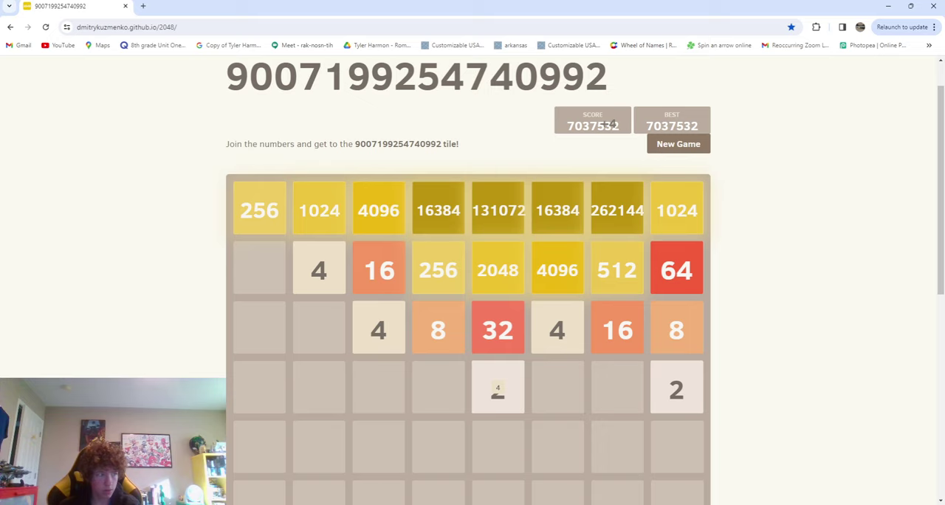
{"action": "key", "text": "Left"}
{"action": "key", "text": "Left"}
{"action": "key", "text": "Up"}
{"action": "key", "text": "Up"}
{"action": "key", "text": "Right"}
Merge lower tiles with left slides to raise the score.
{"action": "key", "text": "Left"}
{"action": "key", "text": "Up"}
{"action": "key", "text": "Left"}
{"action": "key", "text": "Up"}
{"action": "key", "text": "Left"}
{"action": "key", "text": "Up"}
{"action": "key", "text": "Left"}
{"action": "key", "text": "Up"}
{"action": "key", "text": "Left"}
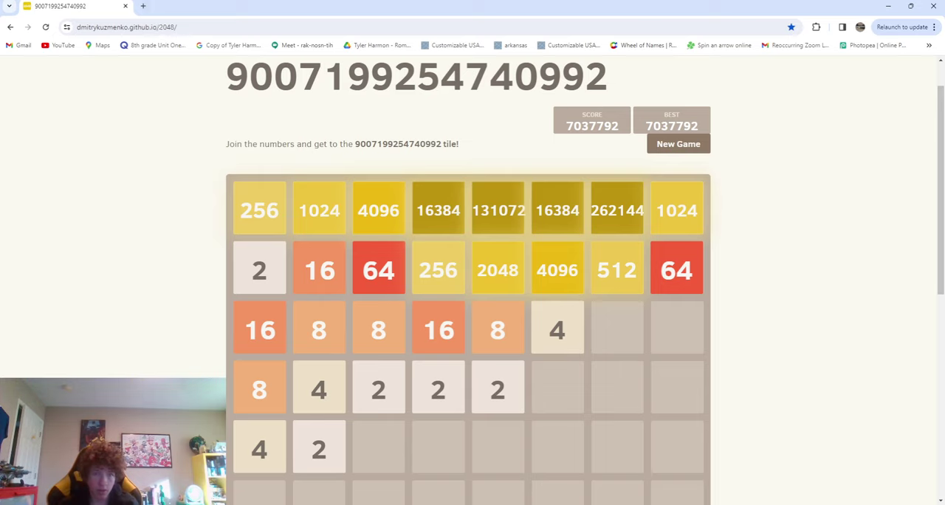
Shuffle tiles right and left to set up merges beneath the second row.
{"action": "key", "text": "Right"}
{"action": "key", "text": "Left"}
{"action": "key", "text": "Right"}
{"action": "key", "text": "Left"}
{"action": "key", "text": "Up"}
{"action": "key", "text": "Up"}
{"action": "key", "text": "Right"}
{"action": "key", "text": "Right"}
{"action": "key", "text": "Down"}
Combine tiles up to a 128 in the second row.
{"action": "key", "text": "Left"}
{"action": "key", "text": "Right"}
{"action": "key", "text": "Up"}
{"action": "key", "text": "Right"}
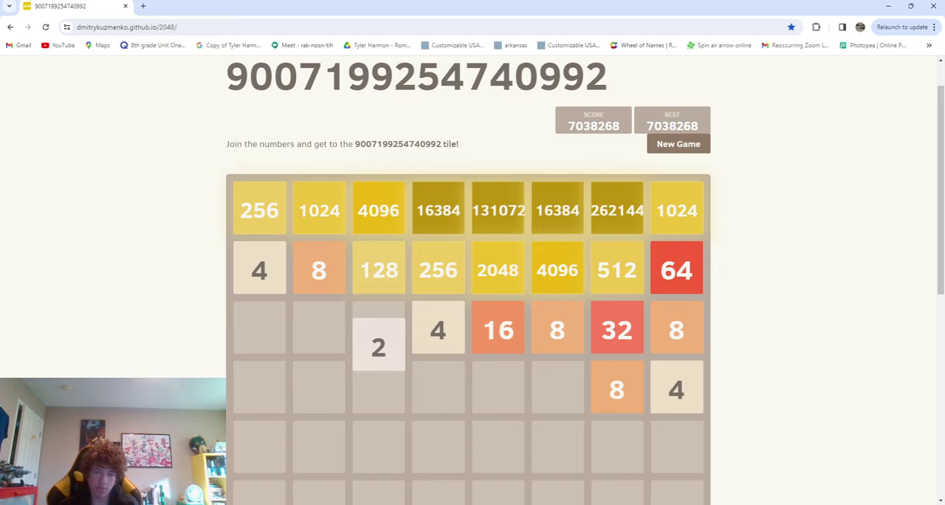
{"action": "key", "text": "Left"}
{"action": "key", "text": "Left"}
{"action": "key", "text": "Up"}
{"action": "key", "text": "Right"}
{"action": "key", "text": "Up"}
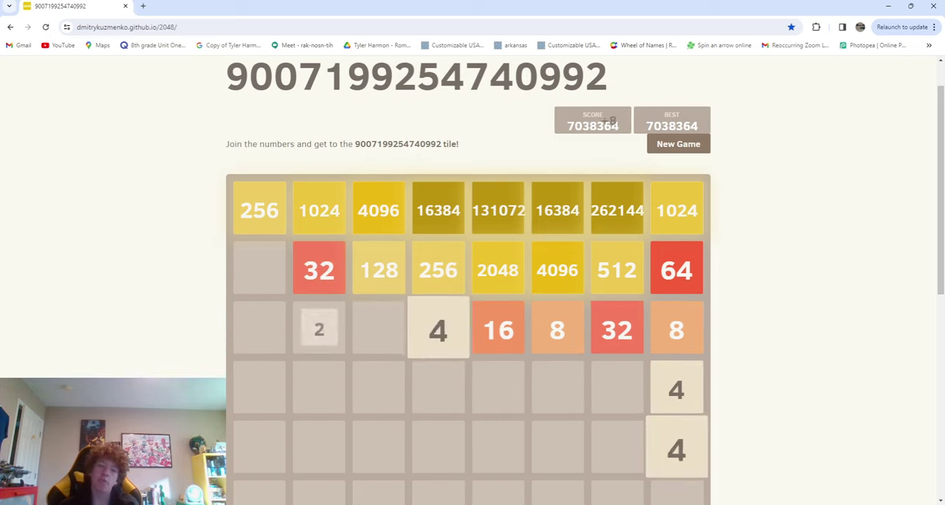
{"action": "key", "text": "Up"}
{"action": "key", "text": "Up"}
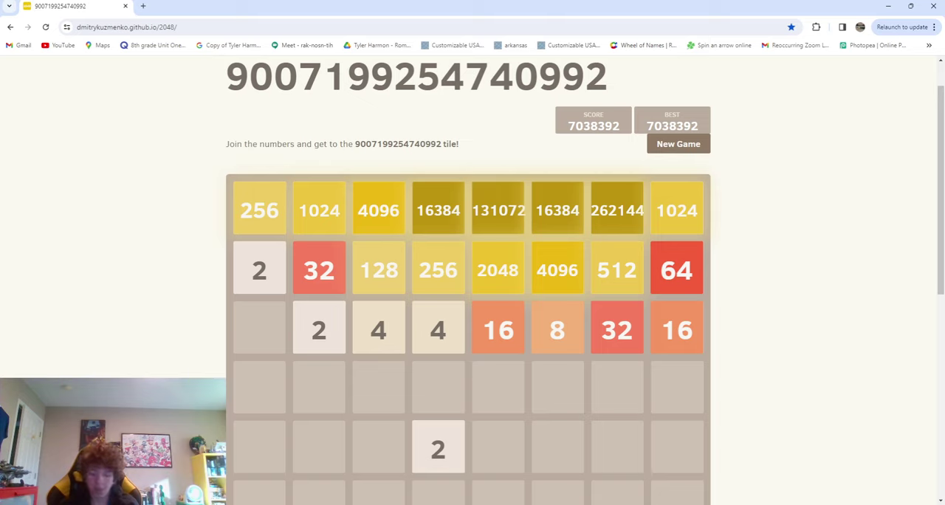
Shift the board in all four directions to line up small tiles for merging.
{"action": "key", "text": "Left"}
{"action": "key", "text": "Up"}
{"action": "key", "text": "Right"}
{"action": "key", "text": "Down"}
{"action": "key", "text": "Up"}
{"action": "key", "text": "Left"}
{"action": "key", "text": "Down"}
{"action": "key", "text": "Up"}
{"action": "key", "text": "Right"}
Merge the two 32s into 64, then the 16s into 32 and the 2s into 4.
{"action": "key", "text": "Left"}
{"action": "key", "text": "Right"}
{"action": "key", "text": "Left"}
{"action": "key", "text": "Up"}
{"action": "key", "text": "Left"}
{"action": "key", "text": "Down"}
{"action": "key", "text": "Up"}
{"action": "key", "text": "Right"}
{"action": "key", "text": "Up"}
{"action": "key", "text": "Left"}
{"action": "key", "text": "Right"}
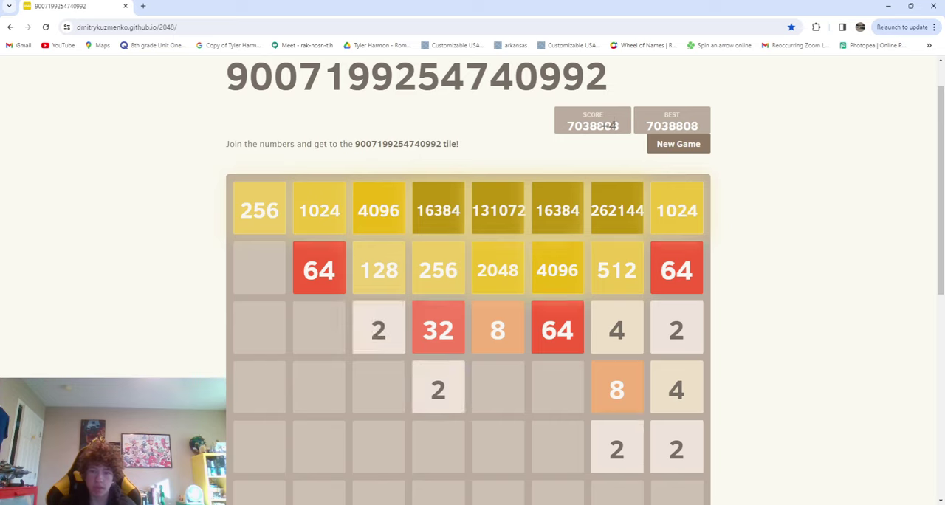
Merge small matching tiles and lower-board tiles to raise the score.
{"action": "key", "text": "Left"}
{"action": "key", "text": "Right"}
{"action": "key", "text": "Right"}
{"action": "key", "text": "Up"}
{"action": "key", "text": "Left"}
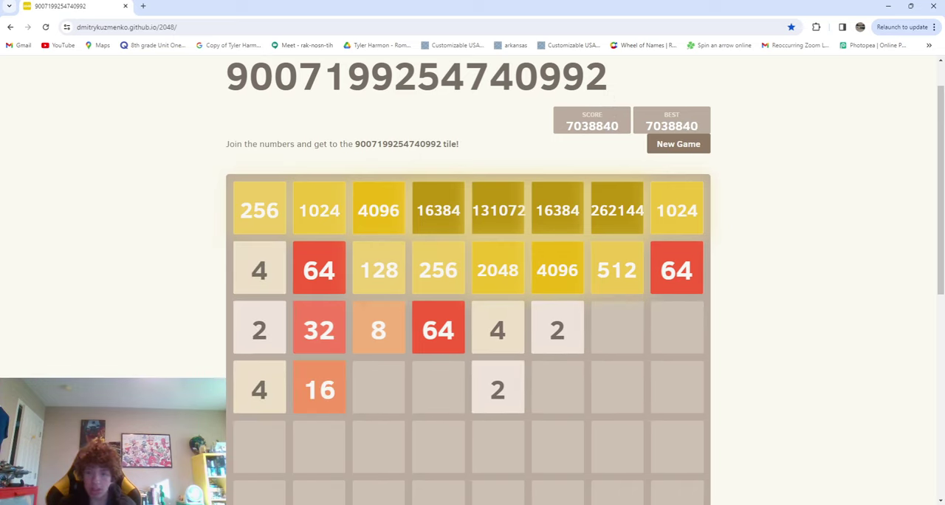
{"action": "key", "text": "Right"}
{"action": "key", "text": "Left"}
{"action": "key", "text": "Up"}
{"action": "key", "text": "Up"}
{"action": "key", "text": "Left"}
{"action": "key", "text": "Up"}
{"action": "key", "text": "Up"}
{"action": "key", "text": "Right"}
{"action": "key", "text": "Left"}
Build mid-sized tiles, then merge the large ones for a big score jump.
{"action": "key", "text": "Left"}
{"action": "key", "text": "Up"}
{"action": "key", "text": "Left"}
{"action": "key", "text": "Up"}
{"action": "key", "text": "Right"}
{"action": "key", "text": "Right"}
{"action": "key", "text": "Up"}
{"action": "key", "text": "Left"}
{"action": "key", "text": "Up"}
{"action": "key", "text": "Right"}
{"action": "key", "text": "Up"}
{"action": "key", "text": "Up"}
Merge second-row tiles toward the left, then repack the board upward.
{"action": "key", "text": "Left"}
{"action": "key", "text": "Right"}
{"action": "key", "text": "Left"}
{"action": "key", "text": "Left"}
{"action": "key", "text": "Up"}
{"action": "key", "text": "Left"}
{"action": "key", "text": "Right"}
{"action": "key", "text": "Up"}
{"action": "key", "text": "Up"}
{"action": "key", "text": "Right"}
{"action": "key", "text": "Right"}
{"action": "key", "text": "Up"}
{"action": "key", "text": "Up"}
{"action": "key", "text": "Right"}
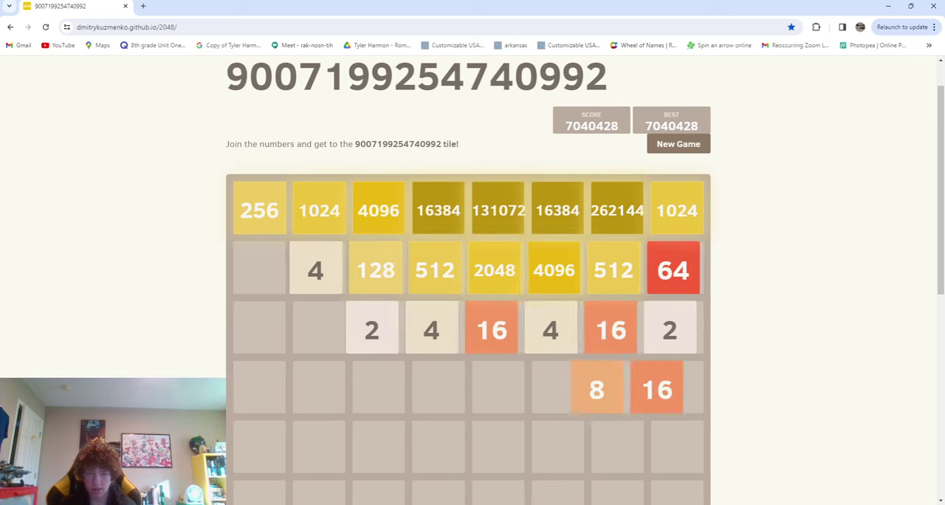
{"action": "key", "text": "Up"}
{"action": "key", "text": "Up"}
{"action": "key", "text": "Right"}
{"action": "key", "text": "Up"}
Combine small and lower-board tiles, mostly with right and up moves.
{"action": "key", "text": "Right"}
{"action": "key", "text": "Left"}
{"action": "key", "text": "Right"}
{"action": "key", "text": "Up"}
{"action": "key", "text": "Left"}
{"action": "key", "text": "Right"}
{"action": "key", "text": "Up"}
{"action": "key", "text": "Right"}
{"action": "key", "text": "Up"}
{"action": "key", "text": "Right"}
{"action": "key", "text": "Right"}
{"action": "key", "text": "Left"}
{"action": "key", "text": "Up"}
{"action": "key", "text": "Right"}
Build mid-sized tiles with alternating left and right shifts.
{"action": "key", "text": "Left"}
{"action": "key", "text": "Right"}
{"action": "key", "text": "Left"}
{"action": "key", "text": "Right"}
{"action": "key", "text": "Left"}
{"action": "key", "text": "Up"}
{"action": "key", "text": "Left"}
{"action": "key", "text": "Right"}
{"action": "key", "text": "Up"}
{"action": "key", "text": "Left"}
Merge matching numbers and lower-row tiles, mostly with upward slides.
{"action": "key", "text": "Up"}
{"action": "key", "text": "Up"}
{"action": "key", "text": "Up"}
{"action": "key", "text": "Left"}
{"action": "key", "text": "Up"}
{"action": "key", "text": "Right"}
{"action": "key", "text": "Right"}
{"action": "key", "text": "Up"}
{"action": "key", "text": "Up"}
{"action": "key", "text": "Left"}
Chain-merge the first column's 4s, 8s and 16s, then merge large second-row tiles.
{"action": "key", "text": "Up"}
{"action": "key", "text": "Up"}
{"action": "key", "text": "Left"}
{"action": "key", "text": "Right"}
{"action": "key", "text": "Left"}
{"action": "key", "text": "Up"}
{"action": "key", "text": "Up"}
{"action": "key", "text": "Up"}
{"action": "key", "text": "Up"}
{"action": "key", "text": "Up"}
{"action": "key", "text": "Right"}
{"action": "key", "text": "Left"}
{"action": "key", "text": "Down"}
{"action": "key", "text": "Left"}
{"action": "key", "text": "Up"}
{"action": "key", "text": "Right"}
{"action": "key", "text": "Up"}
{"action": "key", "text": "Up"}
{"action": "key", "text": "Up"}
{"action": "key", "text": "Right"}
{"action": "key", "text": "Right"}
{"action": "key", "text": "Right"}
{"action": "key", "text": "Up"}
Merge matching numbers and pack small tiles upward and leftward.
{"action": "key", "text": "Left"}
{"action": "key", "text": "Left"}
{"action": "key", "text": "Up"}
{"action": "key", "text": "Right"}
{"action": "key", "text": "Up"}
{"action": "key", "text": "Left"}
{"action": "key", "text": "Up"}
{"action": "key", "text": "Up"}
{"action": "key", "text": "Right"}
{"action": "key", "text": "Right"}
{"action": "key", "text": "Up"}
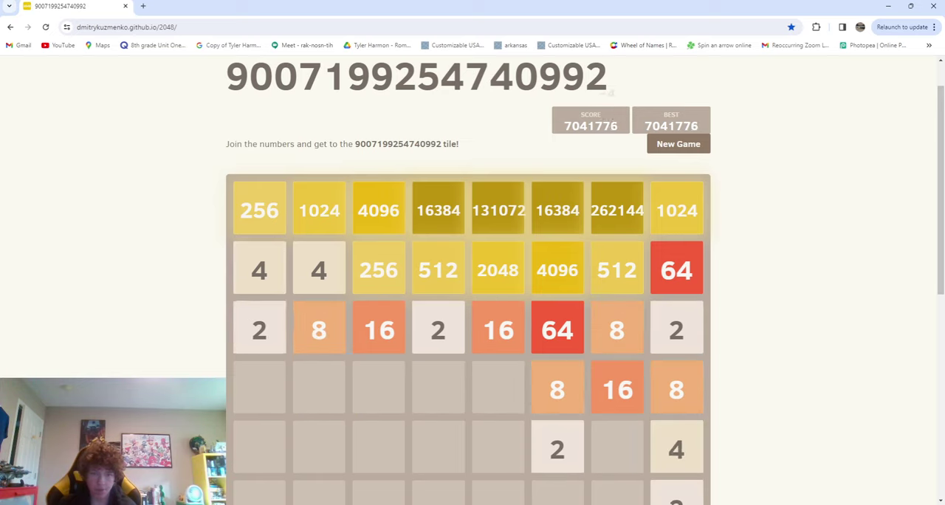
{"action": "key", "text": "Up"}
{"action": "key", "text": "Right"}
{"action": "key", "text": "Left"}
{"action": "key", "text": "Up"}
{"action": "key", "text": "Right"}
{"action": "key", "text": "Up"}
{"action": "key", "text": "Left"}
{"action": "key", "text": "Up"}
Merge lower tiles and build mid-sized ones with repeated left-up moves.
{"action": "key", "text": "Left"}
{"action": "key", "text": "Up"}
{"action": "key", "text": "Left"}
{"action": "key", "text": "Up"}
{"action": "key", "text": "Up"}
{"action": "key", "text": "Left"}
{"action": "key", "text": "Up"}
{"action": "key", "text": "Left"}
{"action": "key", "text": "Up"}
{"action": "key", "text": "Up"}
{"action": "key", "text": "Left"}
{"action": "key", "text": "Up"}
{"action": "key", "text": "Left"}
Pack tiles toward the top-left, combining small tiles along the way.
{"action": "key", "text": "Left"}
{"action": "key", "text": "Up"}
{"action": "key", "text": "Left"}
{"action": "key", "text": "Up"}
{"action": "key", "text": "Up"}
{"action": "key", "text": "Left"}
{"action": "key", "text": "Up"}
{"action": "key", "text": "Left"}
{"action": "key", "text": "Left"}
{"action": "key", "text": "Up"}
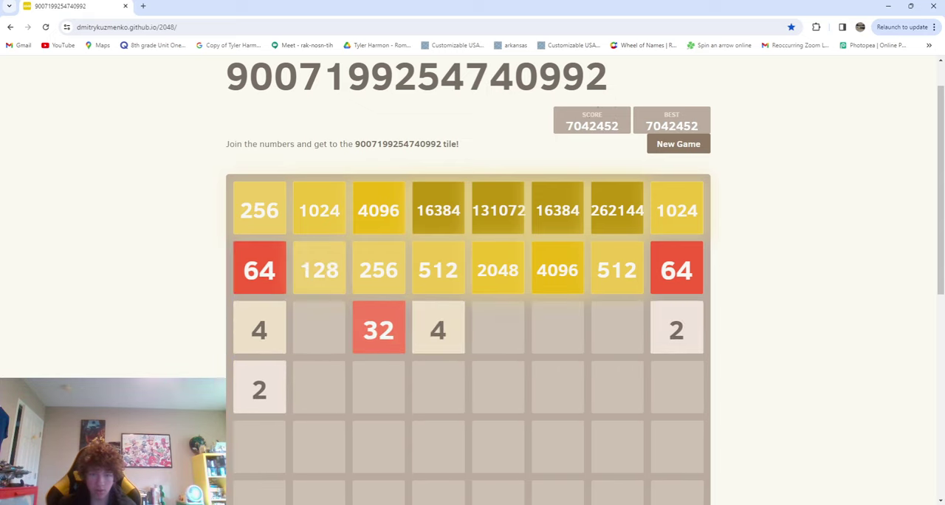
{"action": "key", "text": "Left"}
{"action": "key", "text": "Up"}
{"action": "key", "text": "Left"}
{"action": "key", "text": "Up"}
{"action": "key", "text": "Up"}
{"action": "key", "text": "Left"}
{"action": "key", "text": "Up"}
{"action": "key", "text": "Left"}
Keep merging lower tiles and matching numbers toward the top-left corner.
{"action": "key", "text": "Up"}
{"action": "key", "text": "Left"}
{"action": "key", "text": "Up"}
{"action": "key", "text": "Left"}
{"action": "key", "text": "Up"}
{"action": "key", "text": "Left"}
{"action": "key", "text": "Up"}
{"action": "key", "text": "Left"}
{"action": "key", "text": "Up"}
{"action": "key", "text": "Left"}
Merge mid-sized tiles for a large gain, then combine the two 128s into 256.
{"action": "key", "text": "Left"}
{"action": "key", "text": "Up"}
{"action": "key", "text": "Left"}
{"action": "key", "text": "Up"}
{"action": "key", "text": "Up"}
{"action": "key", "text": "Left"}
{"action": "key", "text": "Up"}
{"action": "key", "text": "Left"}
{"action": "key", "text": "Right"}
{"action": "key", "text": "Up"}
{"action": "key", "text": "Up"}
Merge pairs of 2s into 4s with right slides, shifting tiles up for room.
{"action": "key", "text": "Right"}
{"action": "key", "text": "Up"}
{"action": "key", "text": "Right"}
{"action": "key", "text": "Up"}
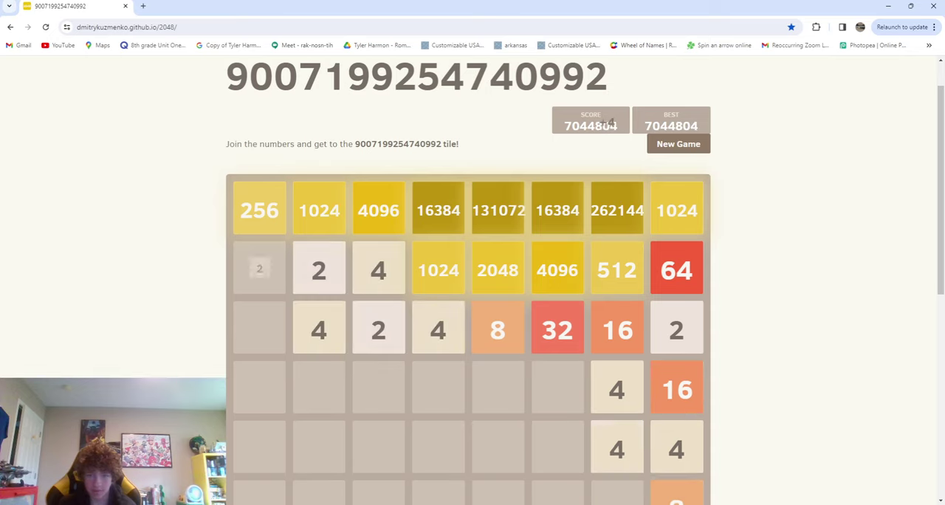
{"action": "key", "text": "Right"}
{"action": "key", "text": "Right"}
{"action": "key", "text": "Right"}
{"action": "key", "text": "Up"}
Combine low tiles with left and right slides, merging the 8s into a 16.
{"action": "key", "text": "Right"}
{"action": "key", "text": "Left"}
{"action": "key", "text": "Right"}
{"action": "key", "text": "Left"}
{"action": "key", "text": "Right"}
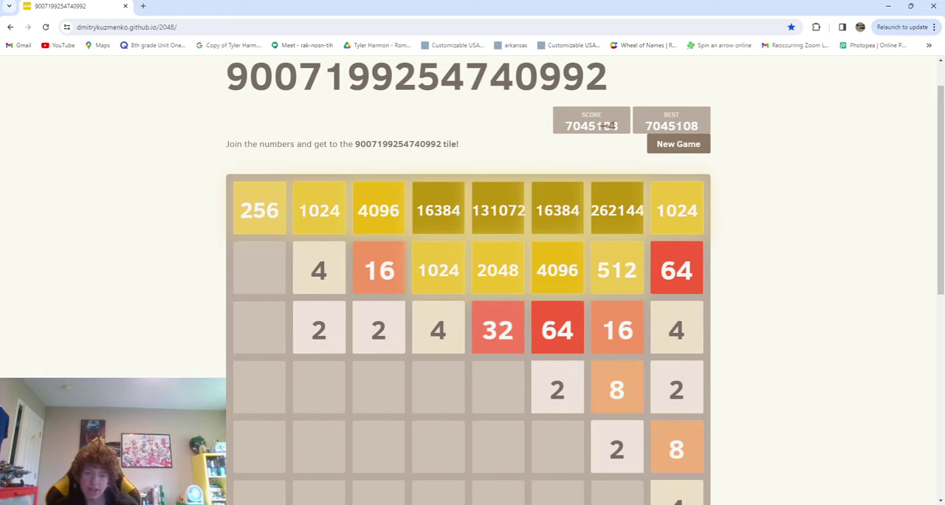
Alternate left and right slides to combine small tiles and raise the score.
{"action": "key", "text": "Right"}
{"action": "key", "text": "Left"}
{"action": "key", "text": "Right"}
{"action": "key", "text": "Left"}
{"action": "key", "text": "Right"}
{"action": "key", "text": "Left"}
{"action": "key", "text": "Up"}
{"action": "key", "text": "Right"}
{"action": "key", "text": "Left"}
{"action": "key", "text": "Right"}
{"action": "key", "text": "Right"}
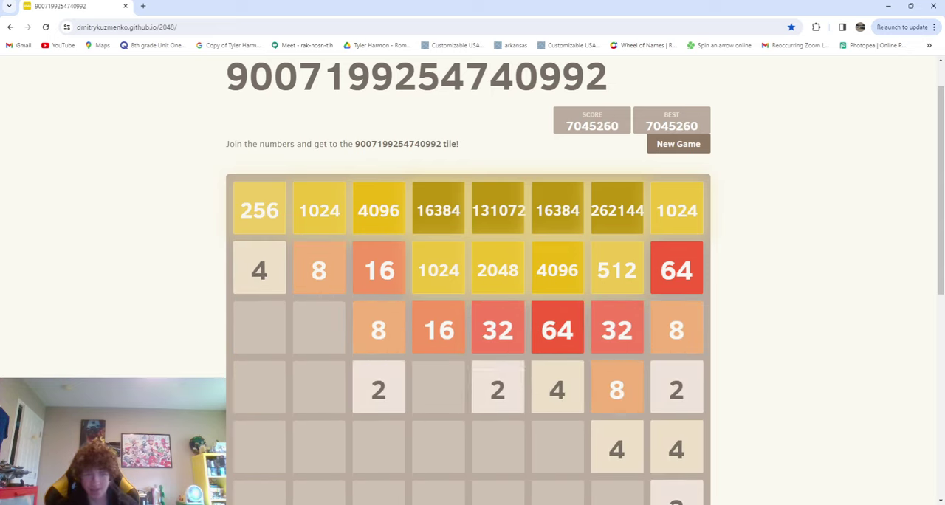
Push tiles upward and combine mid-sized tiles into larger ones.
{"action": "key", "text": "Up"}
{"action": "key", "text": "Left"}
{"action": "key", "text": "Up"}
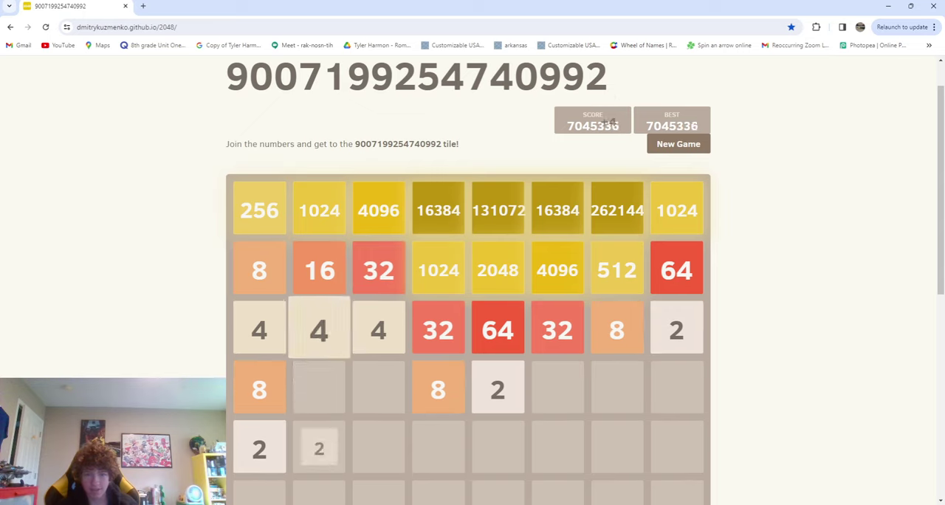
{"action": "key", "text": "Up"}
{"action": "key", "text": "Left"}
{"action": "key", "text": "Right"}
{"action": "key", "text": "Up"}
{"action": "key", "text": "Right"}
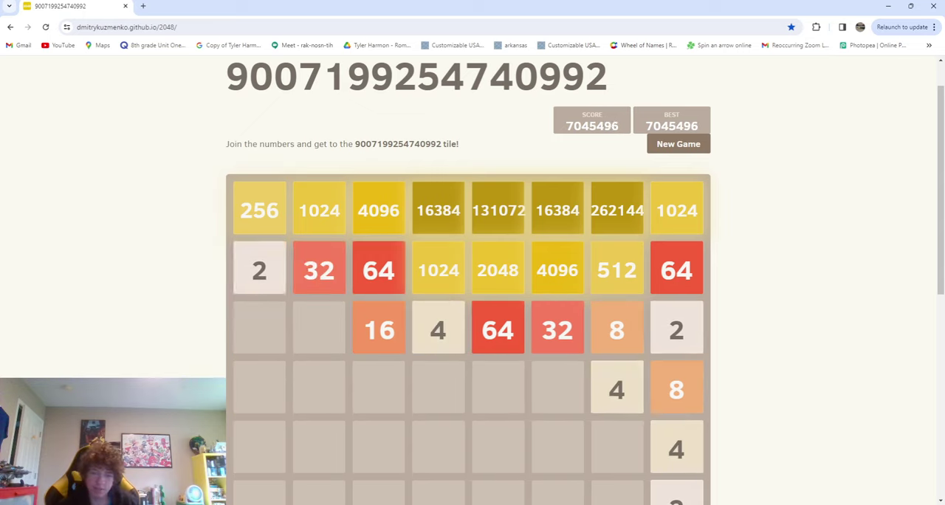
Merge the two 64s into a 128 in the second row.
{"action": "key", "text": "Left"}
{"action": "key", "text": "Up"}
{"action": "key", "text": "Left"}
{"action": "key", "text": "Left"}
Slide tiles to merge matching numbers, turning the 4s into 8s.
{"action": "key", "text": "Right"}
{"action": "key", "text": "Left"}
{"action": "key", "text": "Up"}
{"action": "key", "text": "Left"}
{"action": "key", "text": "Up"}
{"action": "key", "text": "Left"}
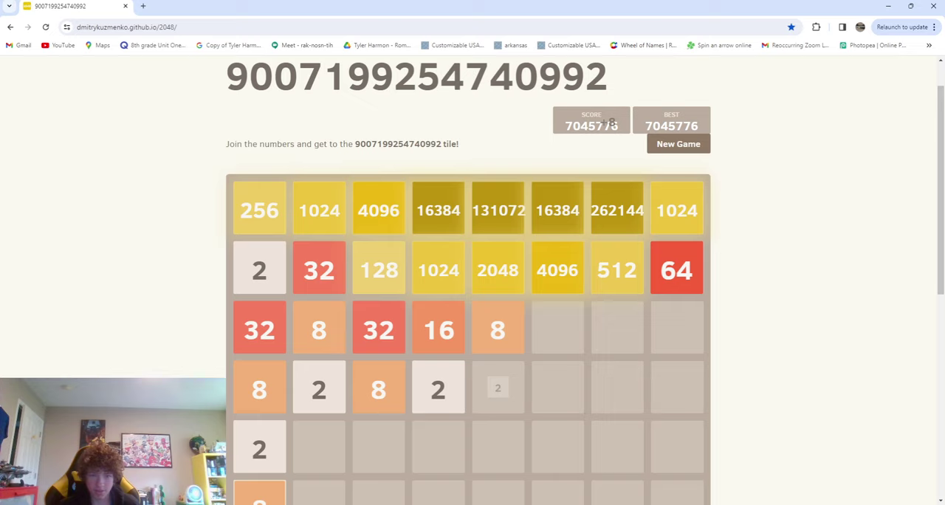
Shift up and left to combine small tiles, bringing the score to 7,046,032.
{"action": "key", "text": "Left"}
{"action": "key", "text": "Up"}
{"action": "key", "text": "Left"}
{"action": "key", "text": "Up"}
{"action": "key", "text": "Right"}
{"action": "key", "text": "Up"}
{"action": "key", "text": "Left"}
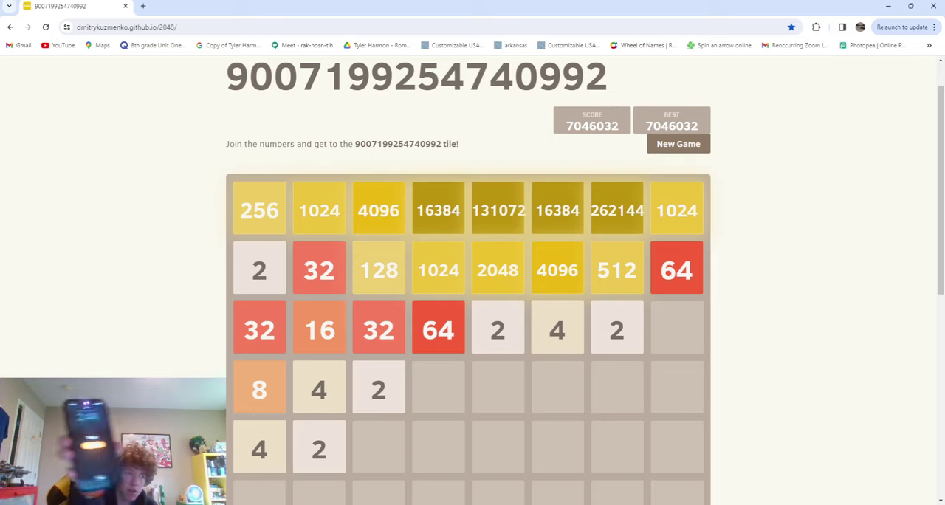